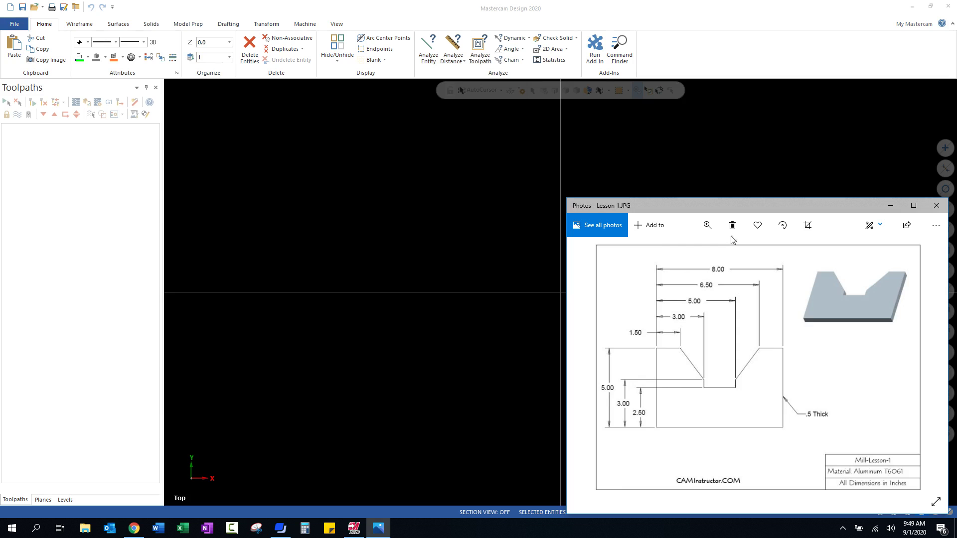
- Draw a base-point rectangular shape anchored at its centre on the origin, about 7.07 by 2.26 in
drag(733, 204, 956, 204)
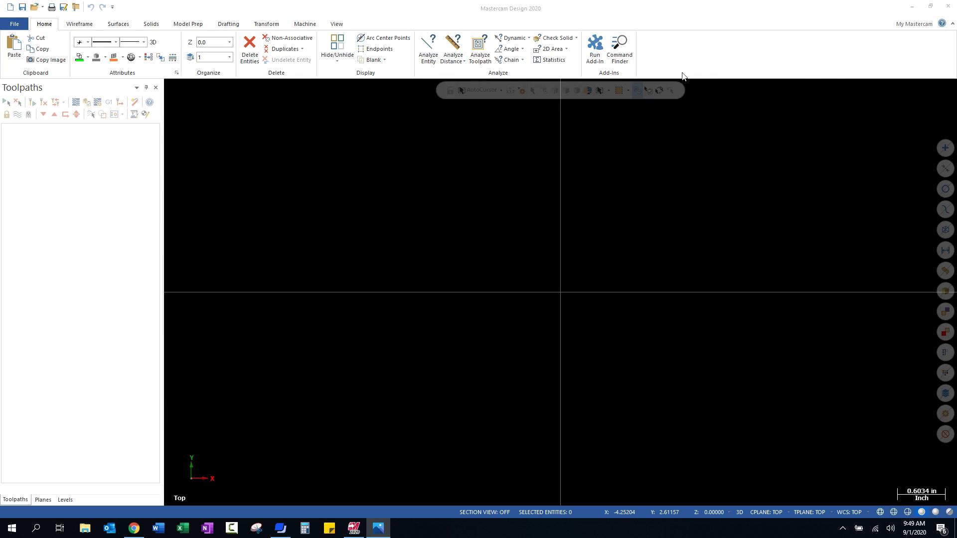
click(75, 26)
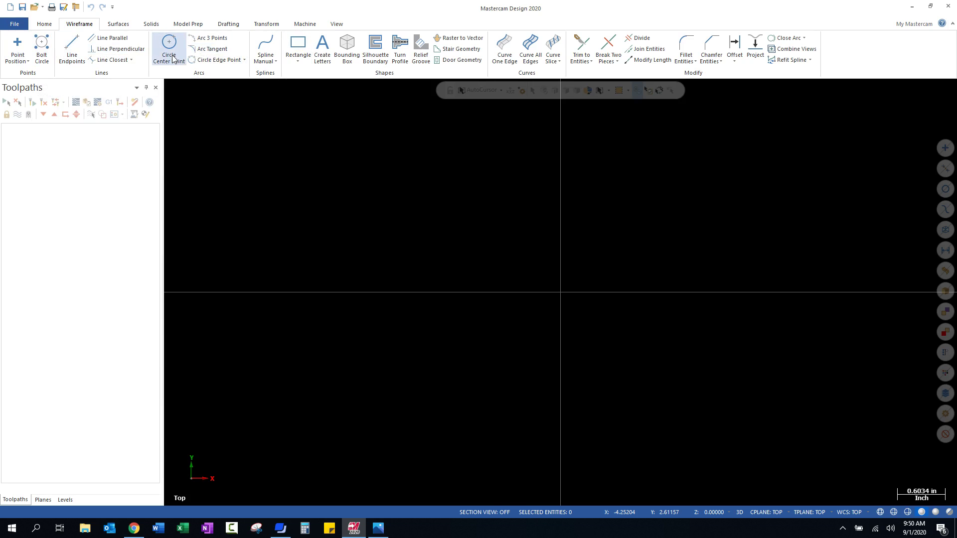
click(296, 62)
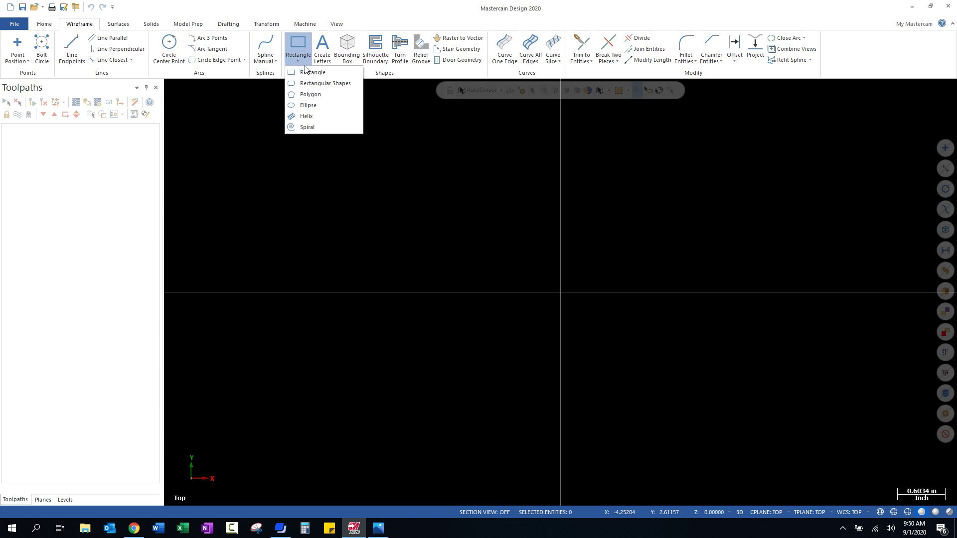
click(313, 73)
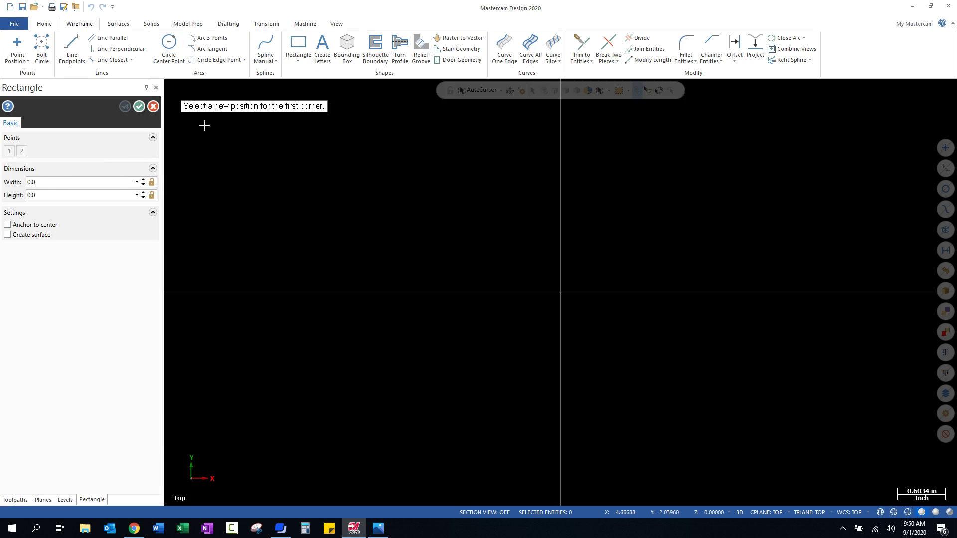
click(297, 60)
click(287, 105)
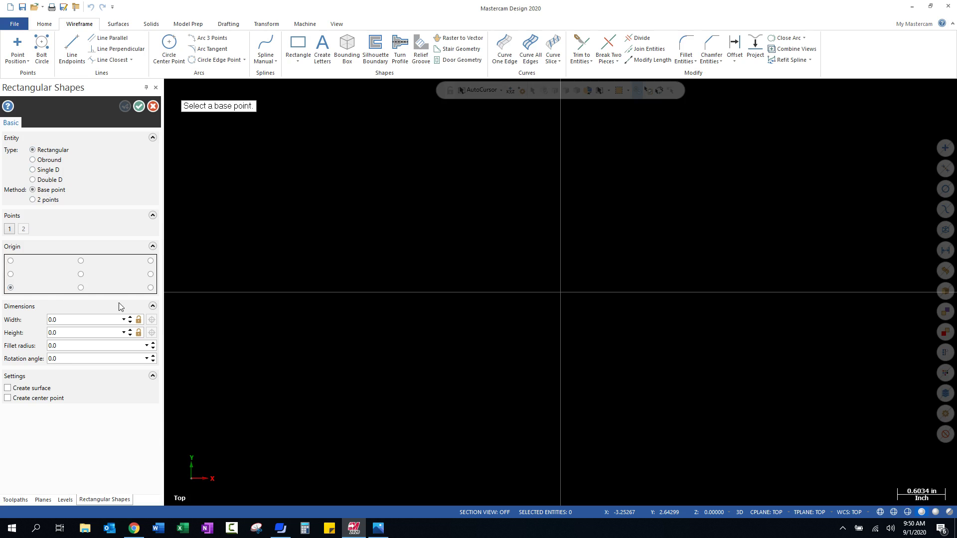
click(81, 276)
click(561, 294)
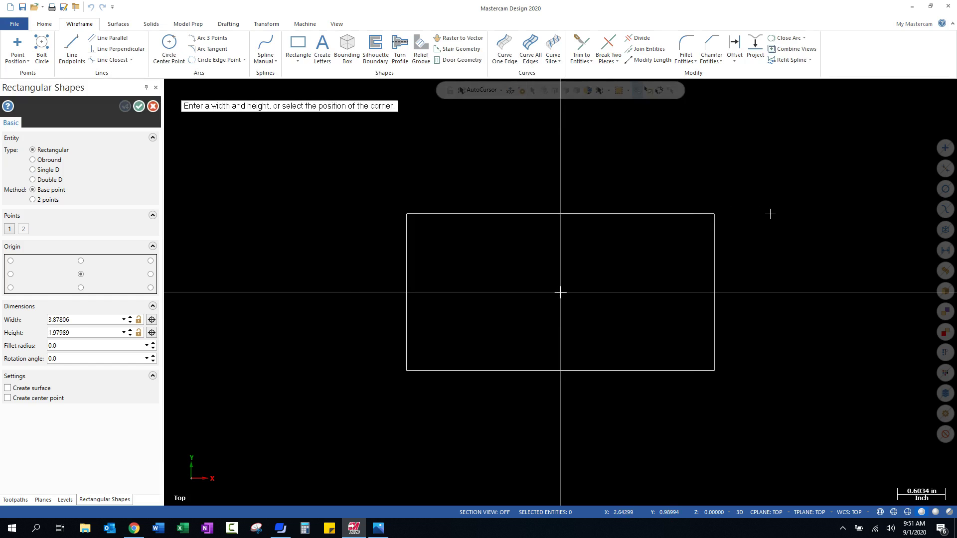
click(840, 202)
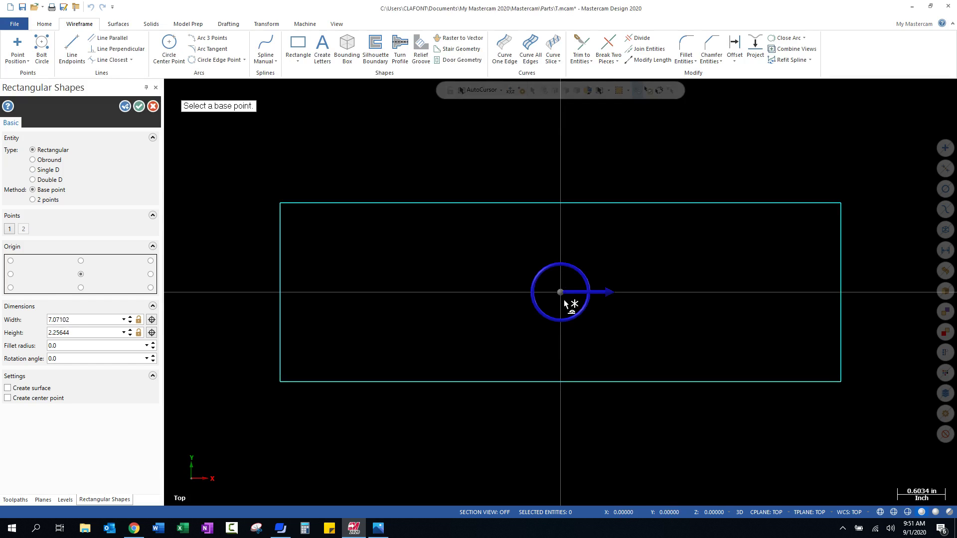
- Set the rectangle's width to 8 and height to 5, and accept the shape
click(88, 322)
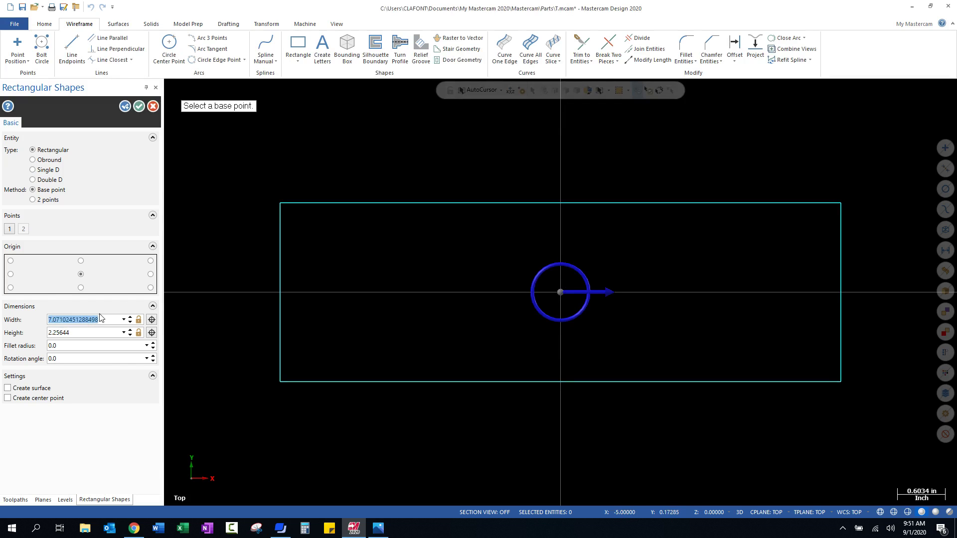
text(8)
key(Tab)
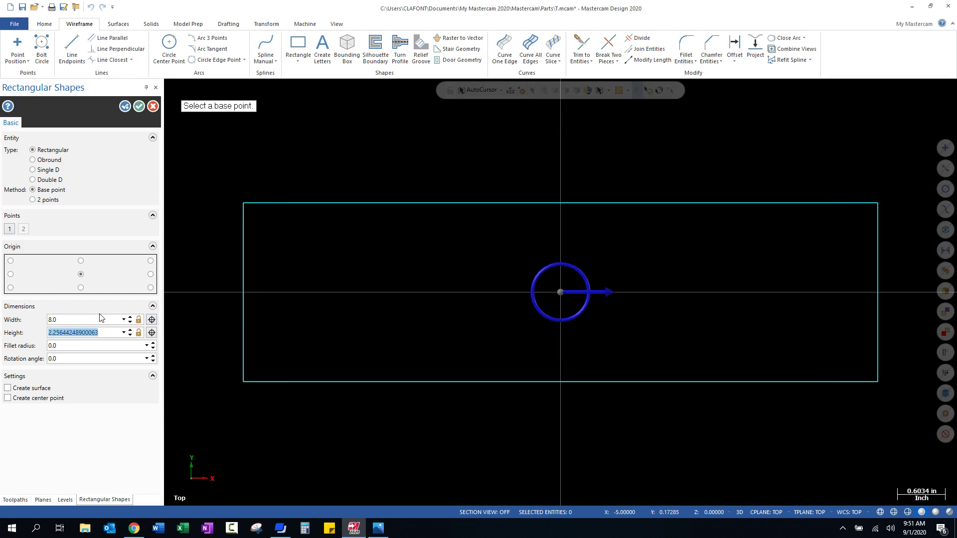
text(5)
key(Tab)
click(139, 106)
scroll(557, 413, down, 3)
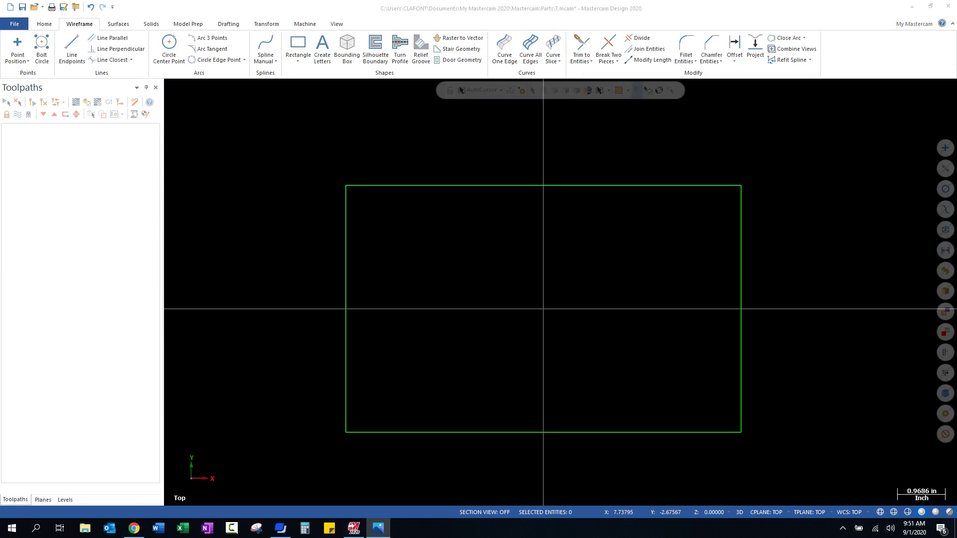
- Check the Lesson 1 drawing, and offset a copy of the rectangle's left edge 1.5 in inward
drag(956, 189, 764, 189)
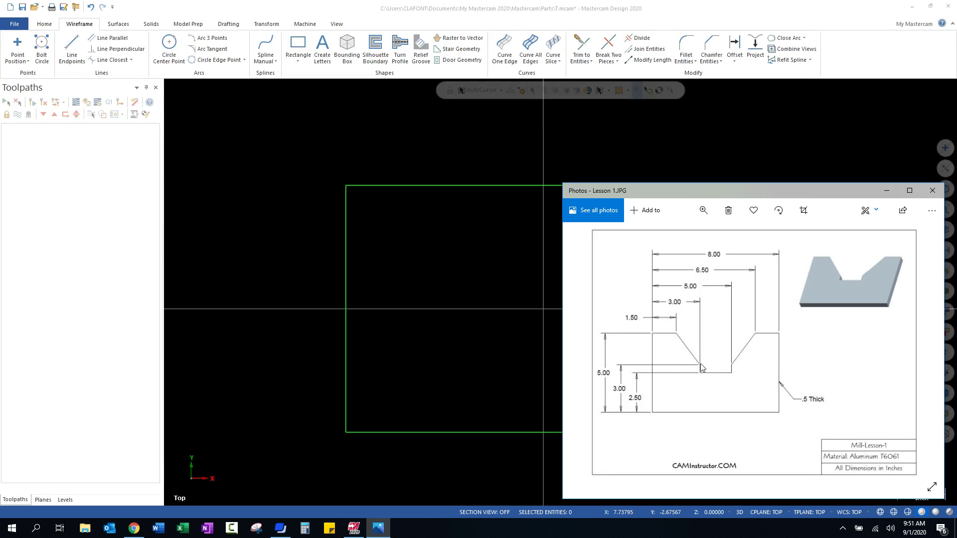
drag(765, 200, 956, 189)
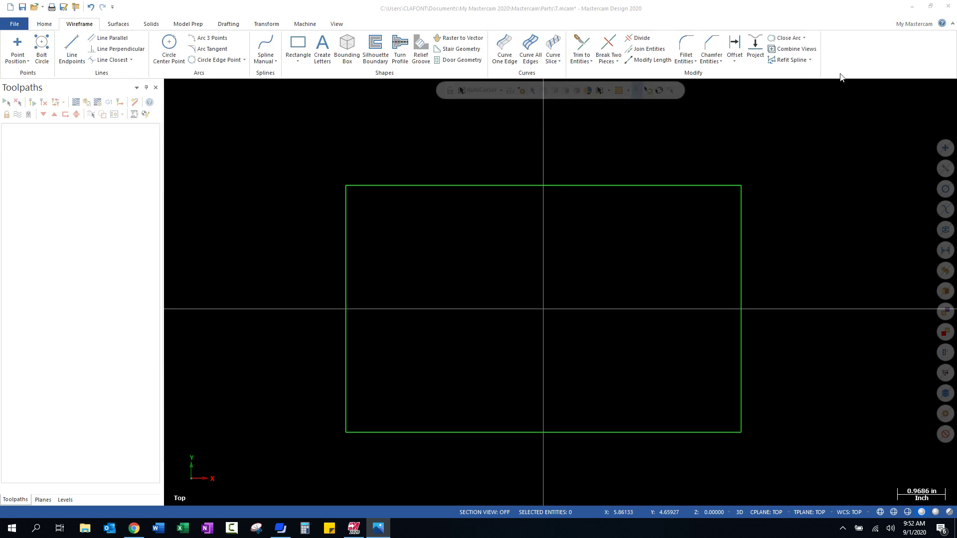
click(736, 48)
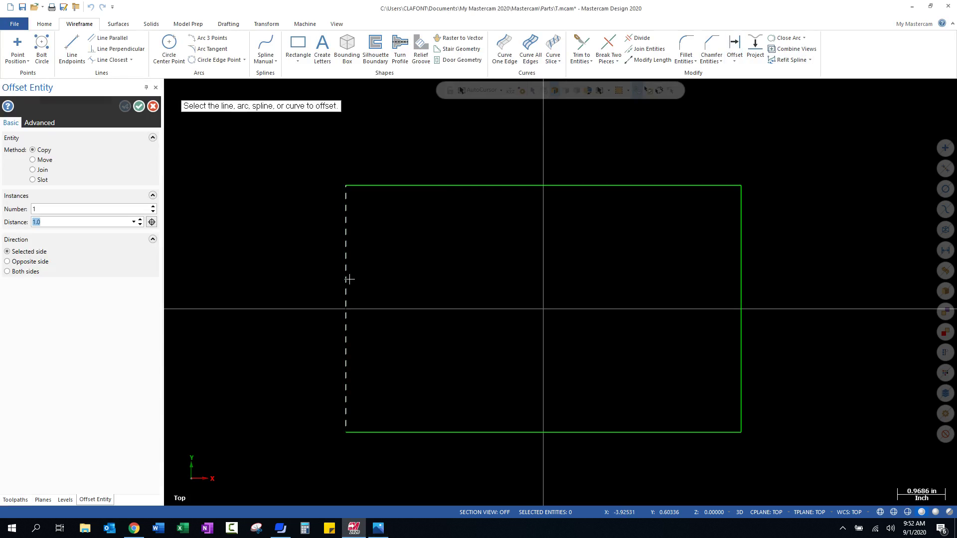
click(346, 279)
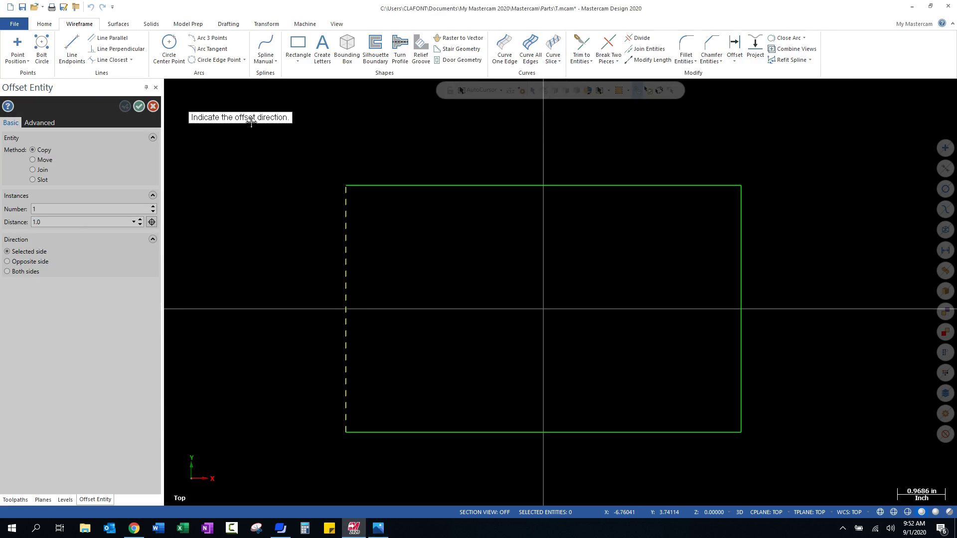
click(408, 245)
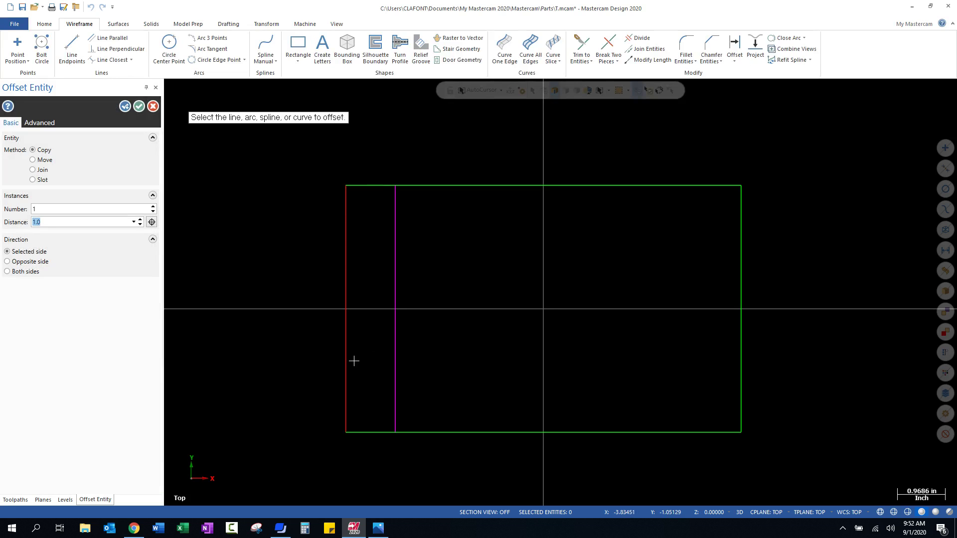
text(1)
key(Return)
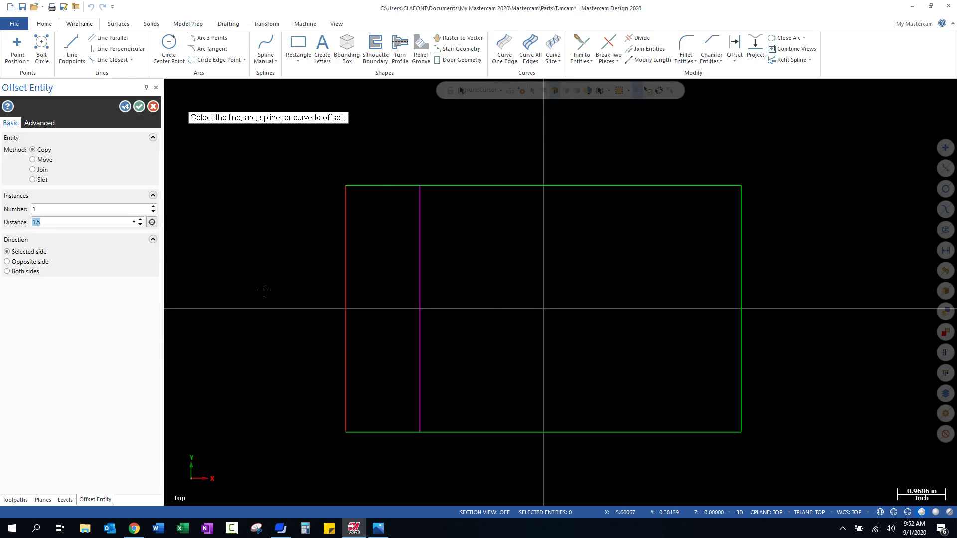
- Offset a copy of the new inner vertical line another 1.5 in to the right
click(420, 264)
click(427, 258)
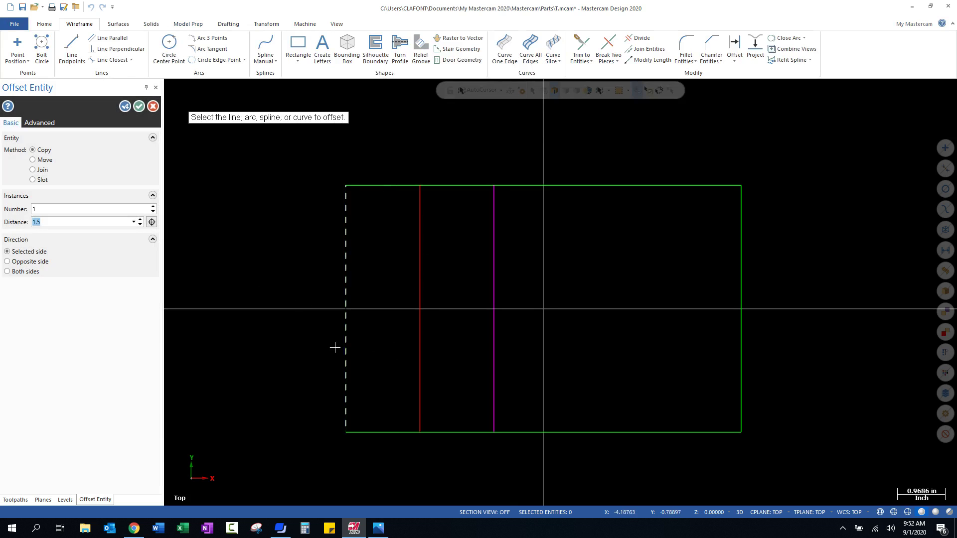
click(126, 107)
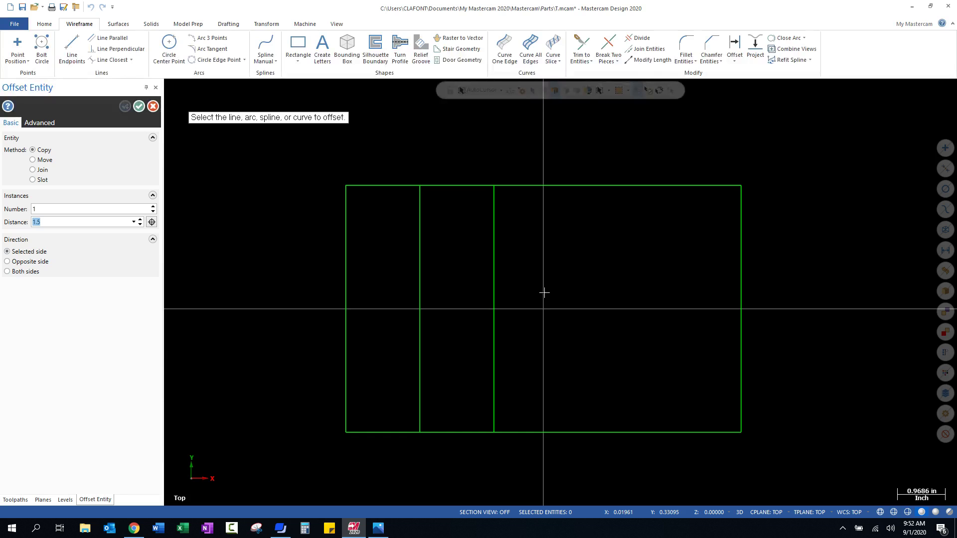
- Offset a copy of the rectangle's bottom edge 2.5 in upward
click(437, 432)
click(457, 407)
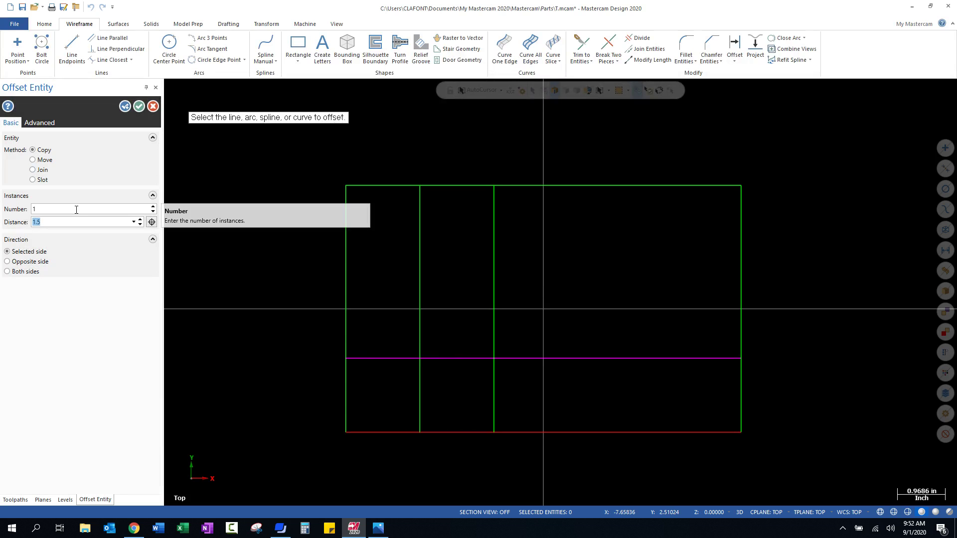
text(2)
key(Return)
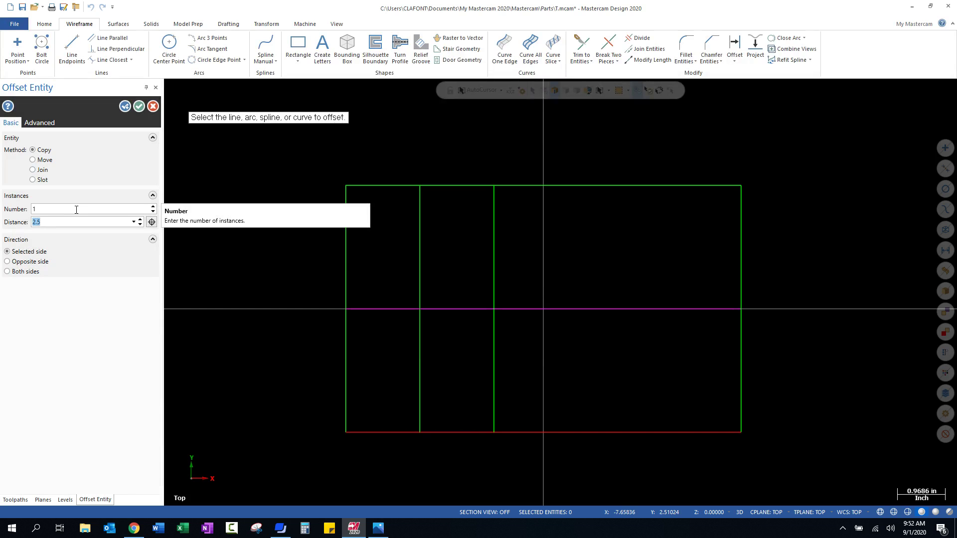
click(124, 106)
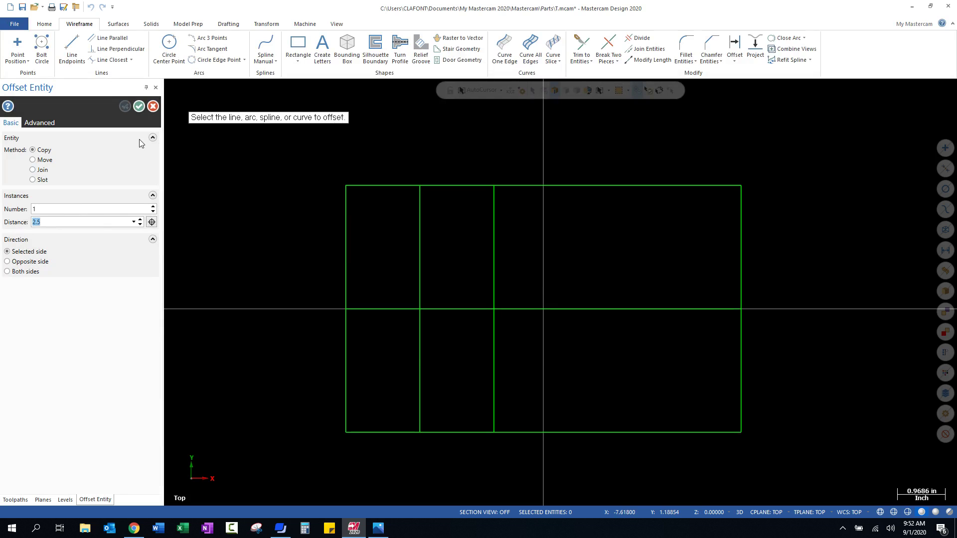
- Offset another copy of the rectangle's bottom edge 3.0 in upward and finish offsetting
text(3)
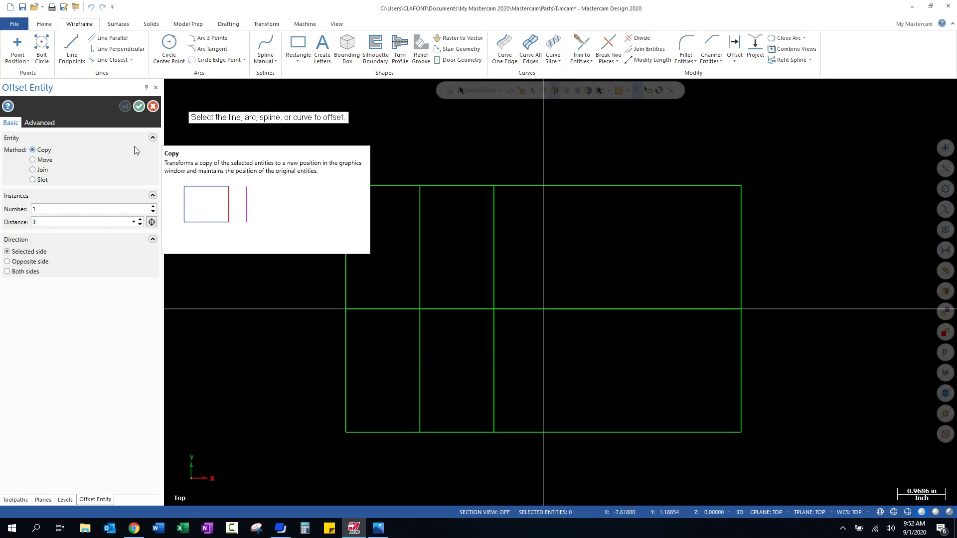
key(Return)
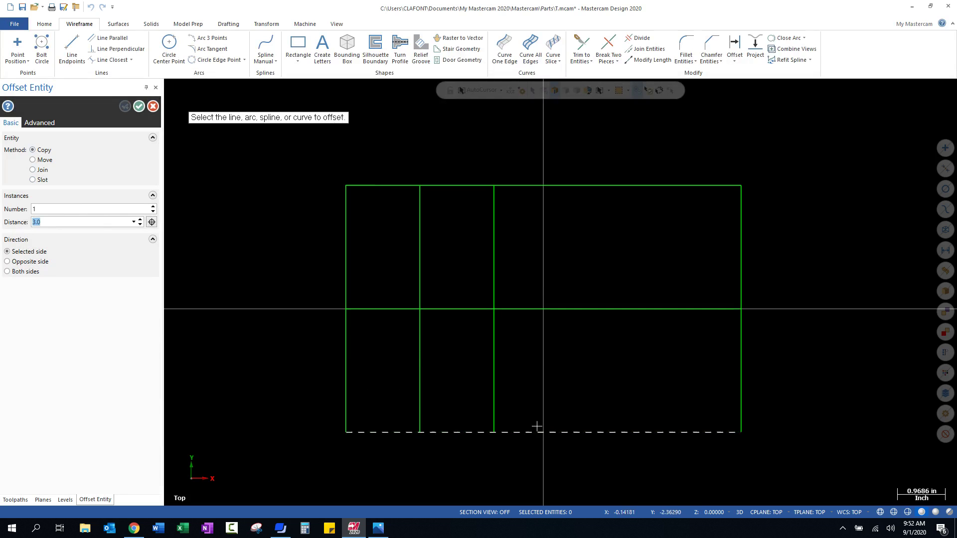
click(450, 431)
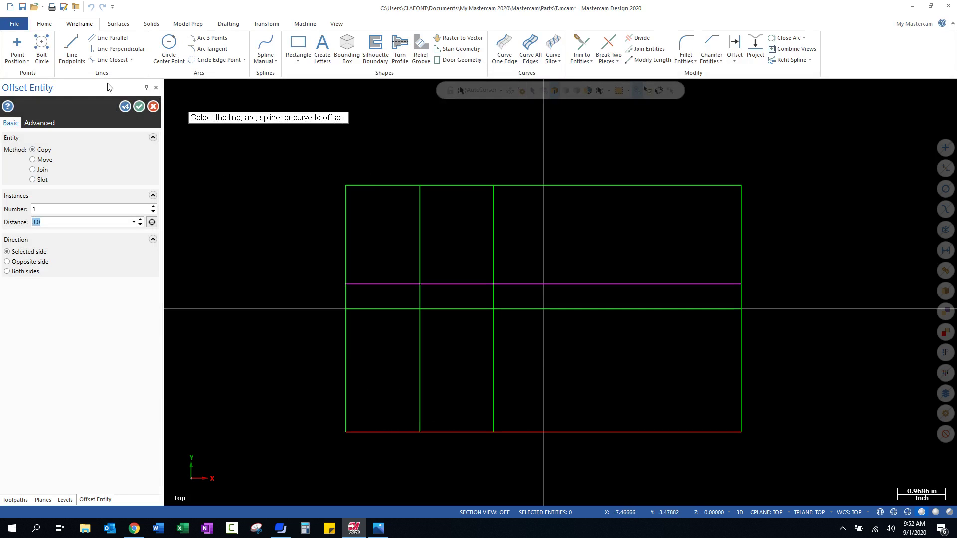
click(139, 107)
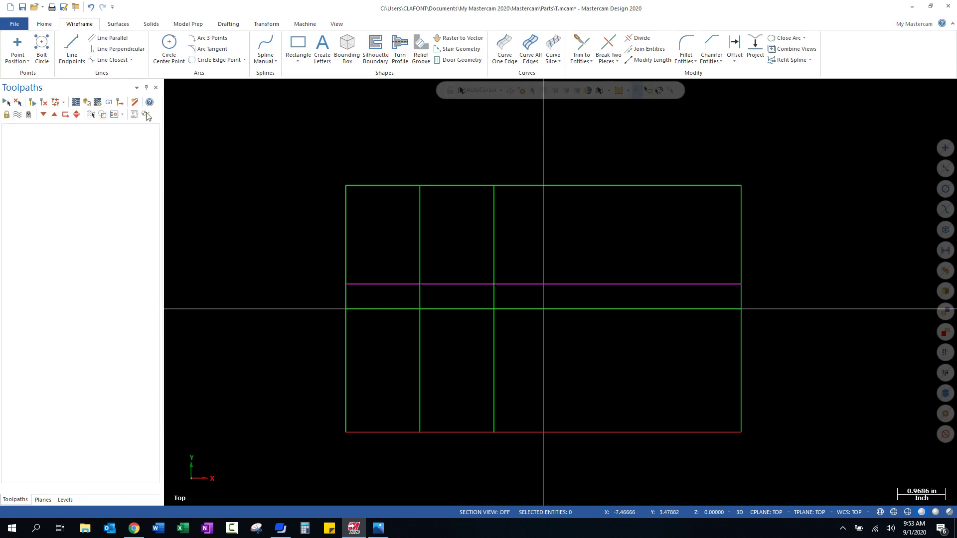
- Draw a line from the second inner vertical's intersection with the upper offset line to the first inner vertical's top endpoint
click(72, 48)
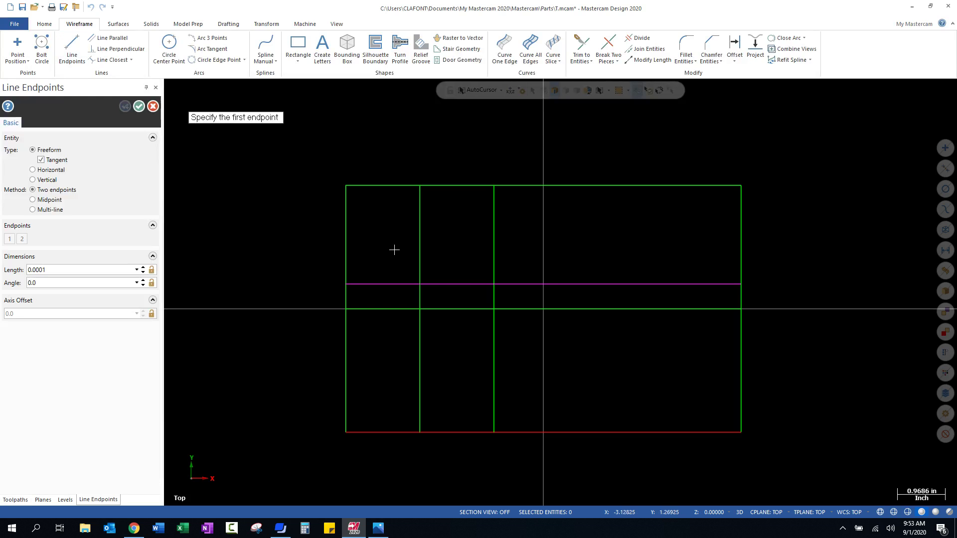
click(494, 285)
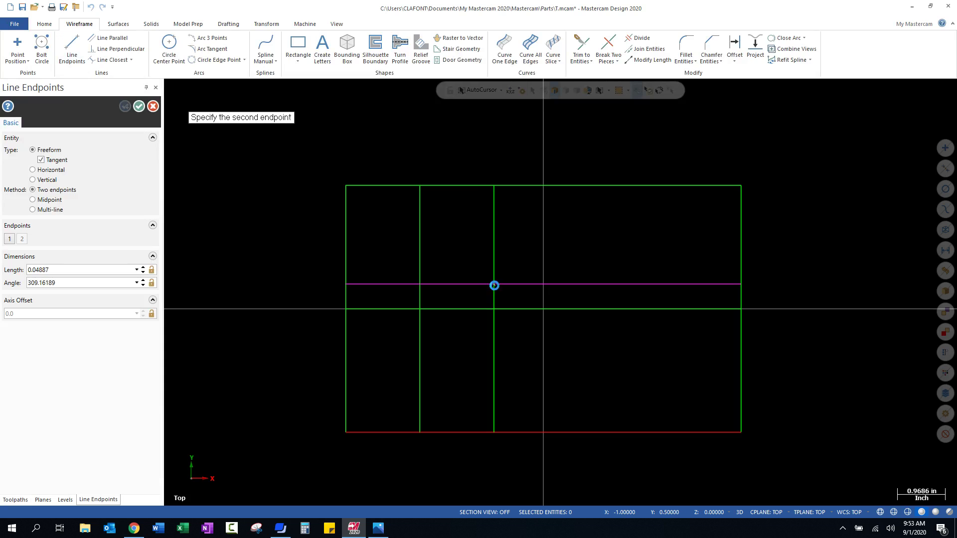
click(420, 186)
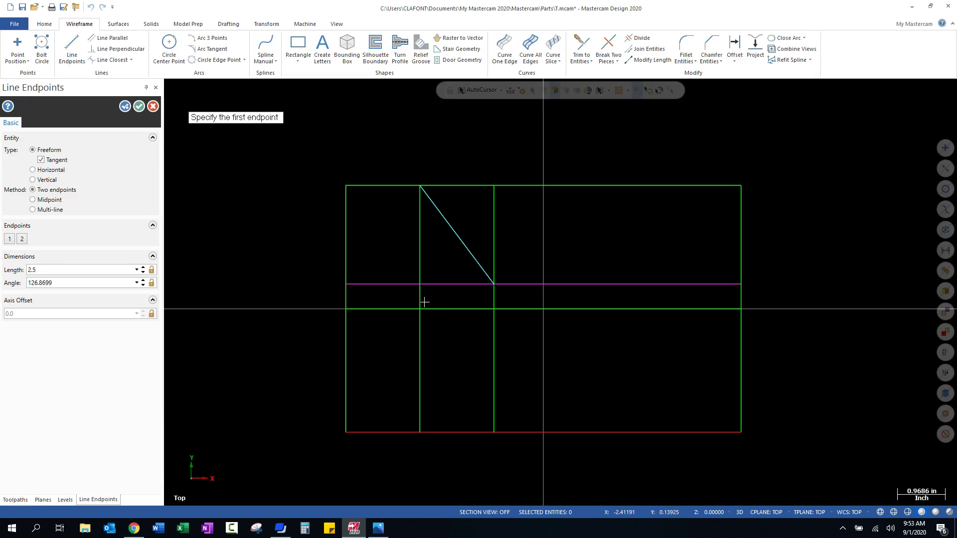
click(143, 106)
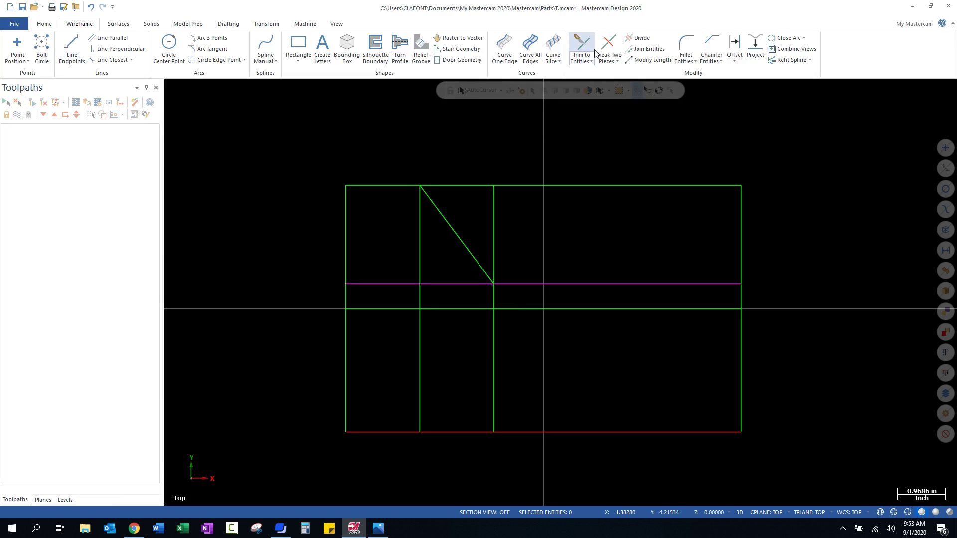
- Trim away the excess offset lines with Divide, keeping the diagonal, the short vertical below it and the lower horizontal running to the right edge
click(642, 40)
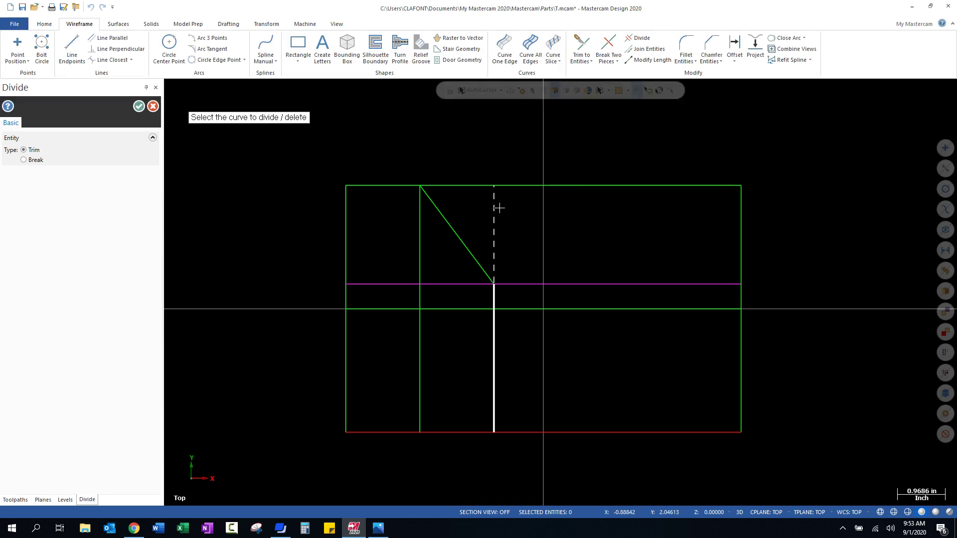
click(499, 208)
click(486, 399)
click(412, 371)
click(369, 316)
click(363, 283)
click(419, 276)
click(421, 284)
click(420, 309)
click(697, 284)
click(137, 108)
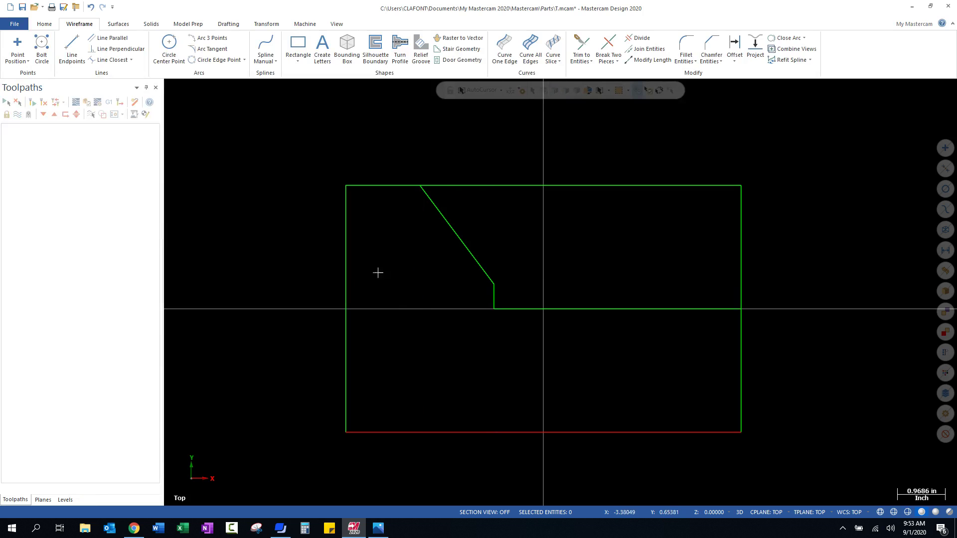
- Mirror a copy of the diagonal and the short vertical line about the Y axis
drag(393, 156, 544, 377)
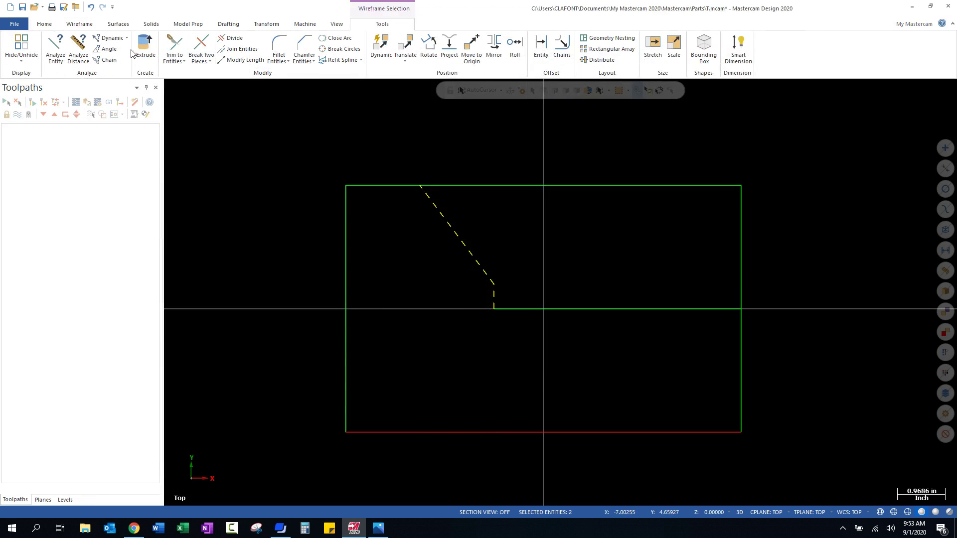
click(500, 46)
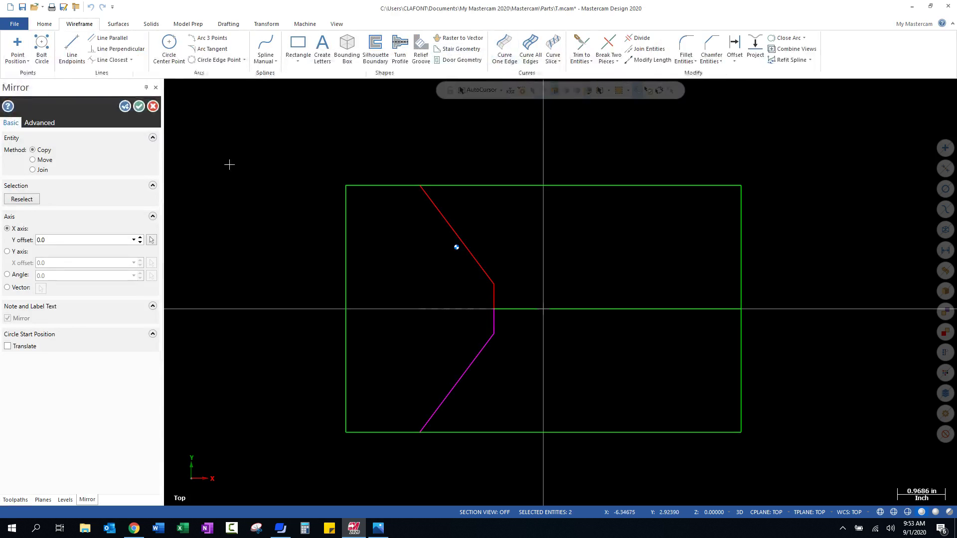
click(7, 252)
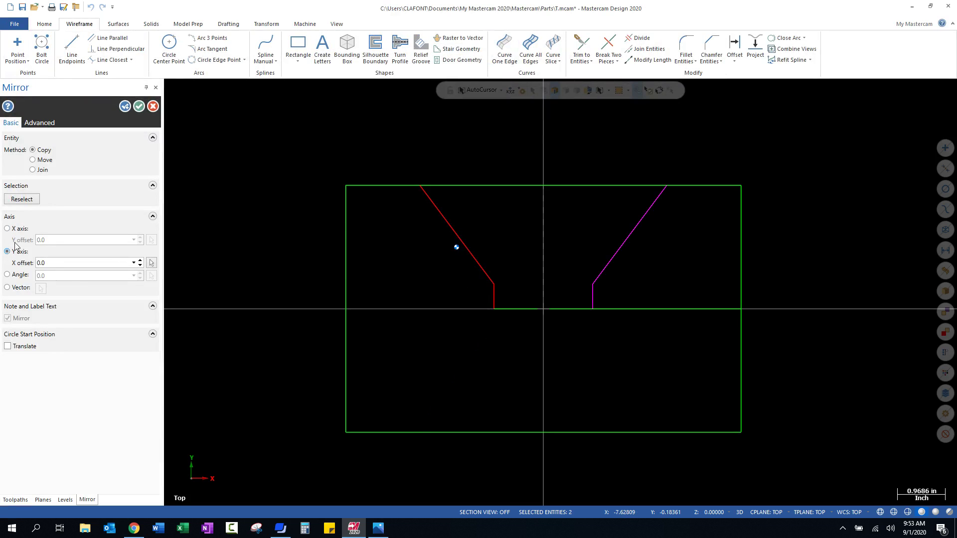
click(139, 106)
- Delete the notch's long lower horizontal line and draw a 2.0 in line joining the bottom endpoints of the two short verticals
click(704, 308)
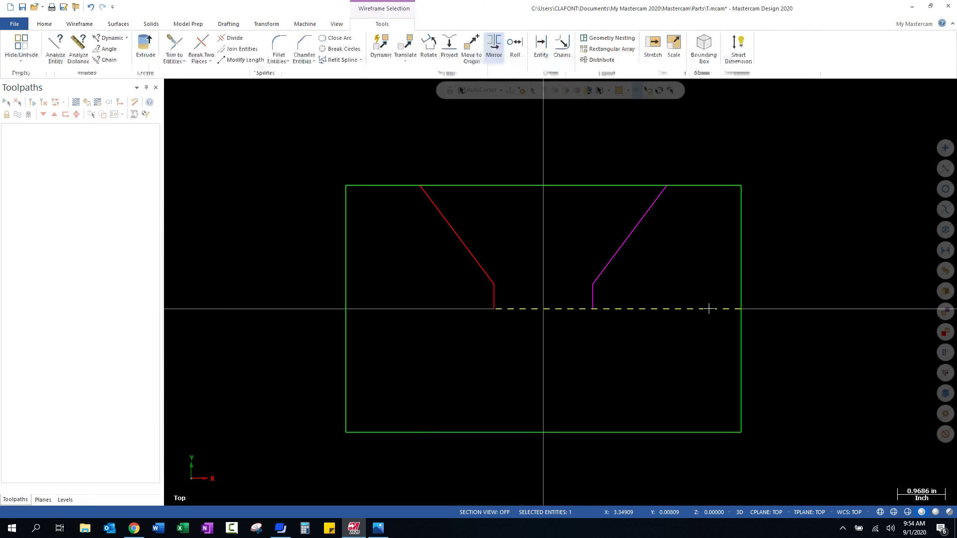
key(Delete)
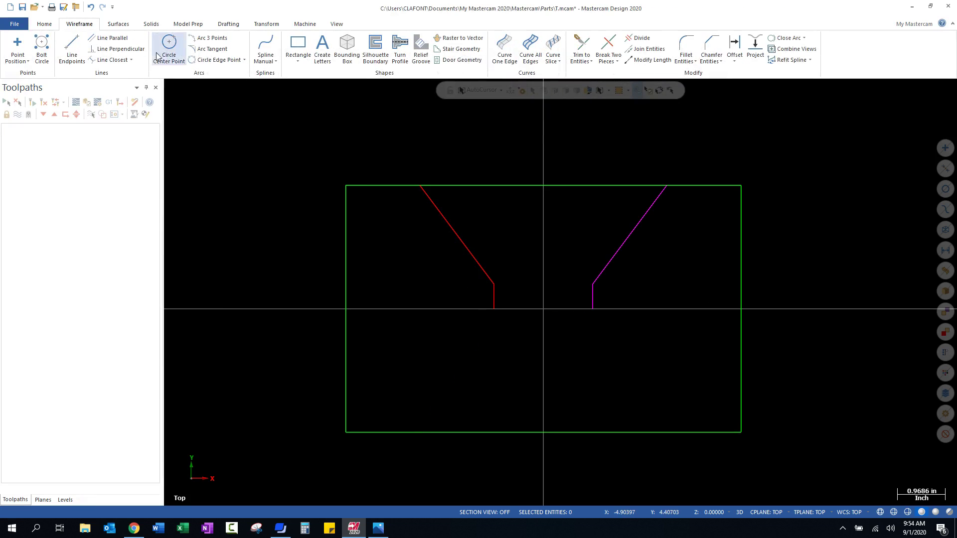
click(69, 49)
click(493, 309)
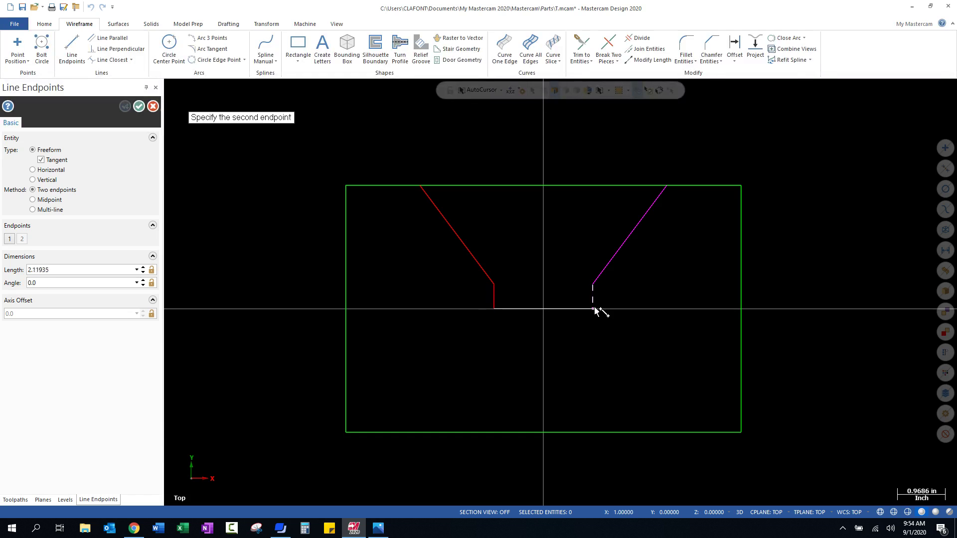
click(592, 309)
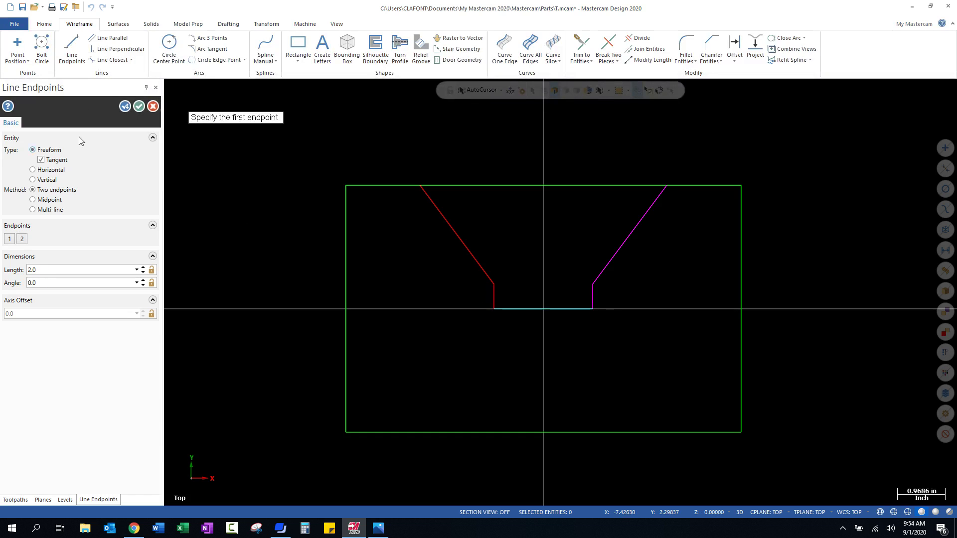
click(140, 106)
- Trim away the plate's top edge between the two diagonals with Divide, and clear the colors left by the mirror
click(640, 38)
click(534, 182)
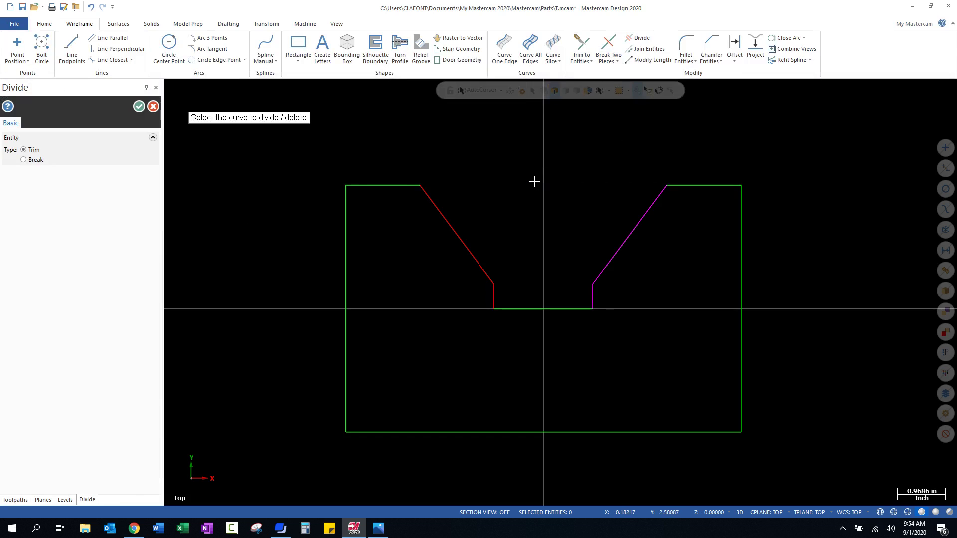
click(139, 107)
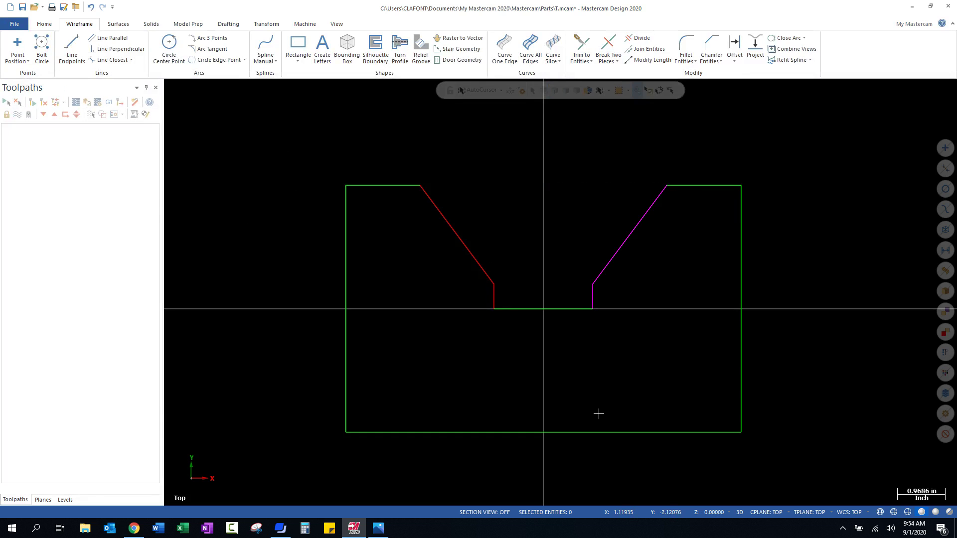
right_click(537, 193)
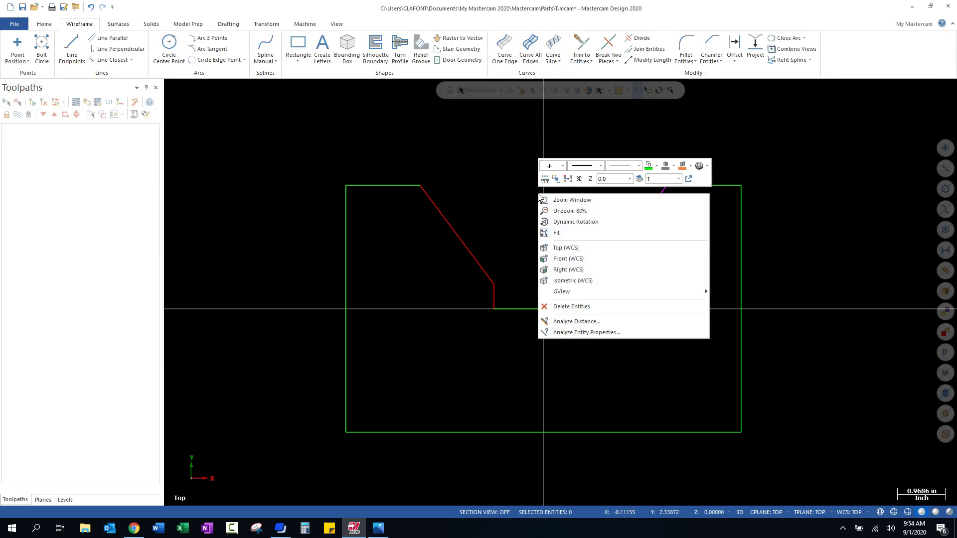
click(569, 179)
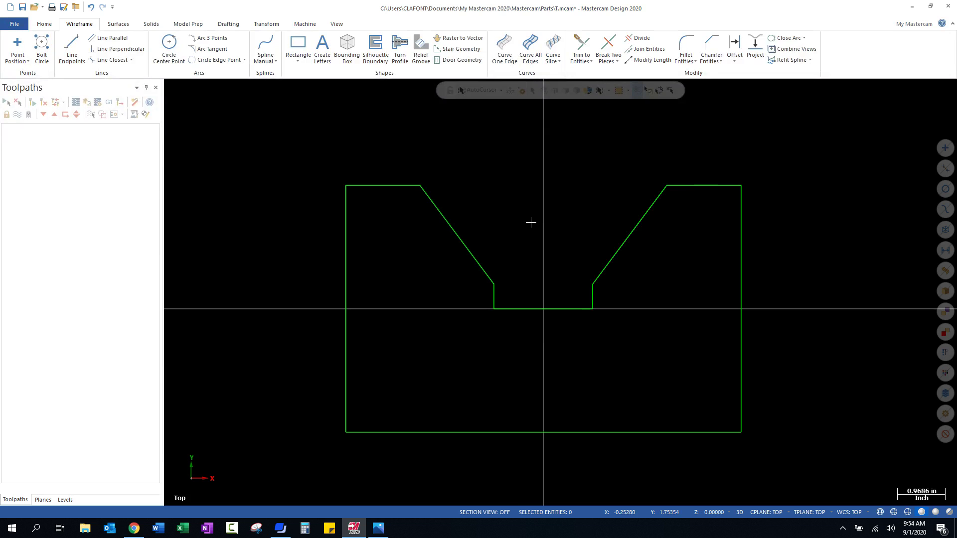